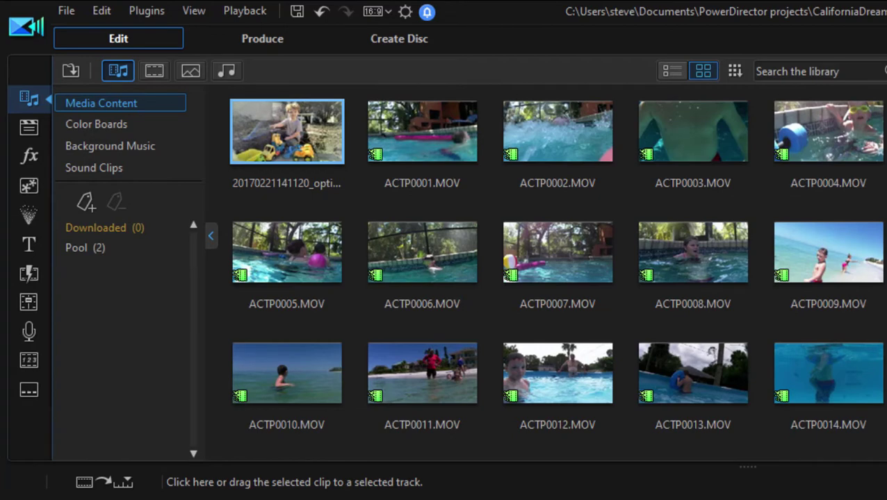
- Show the Motion Graphics category of title templates in the Title Room library
left_click(27, 247)
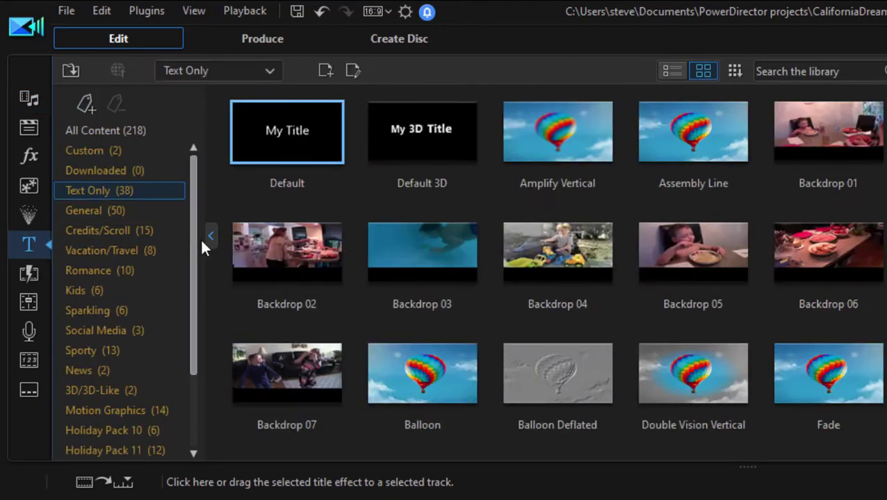
left_click_drag(196, 250, 201, 300)
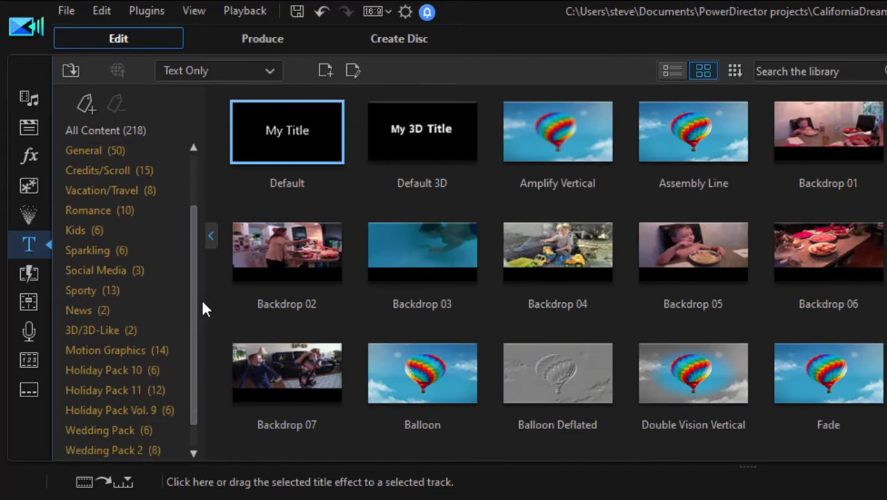
left_click(110, 354)
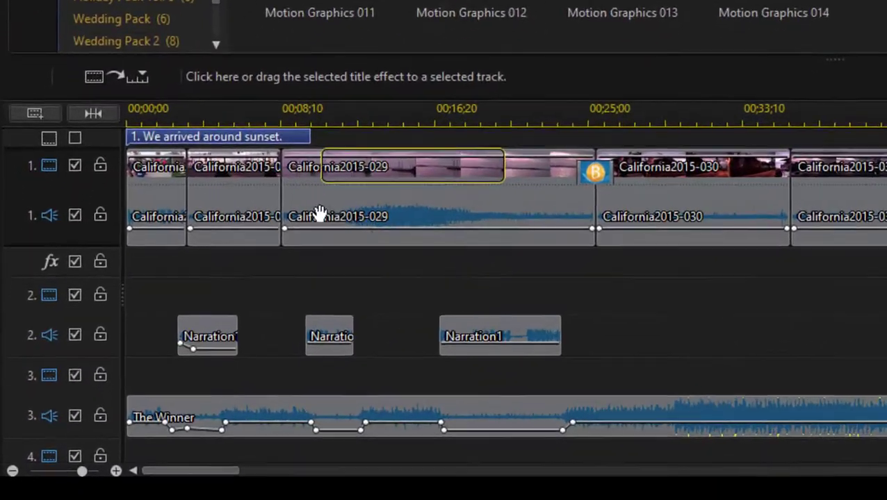
- Place Motion Graphics 001 on video track 2 and scrub to preview it over the harbor clip
left_click_drag(319, 213, 305, 280)
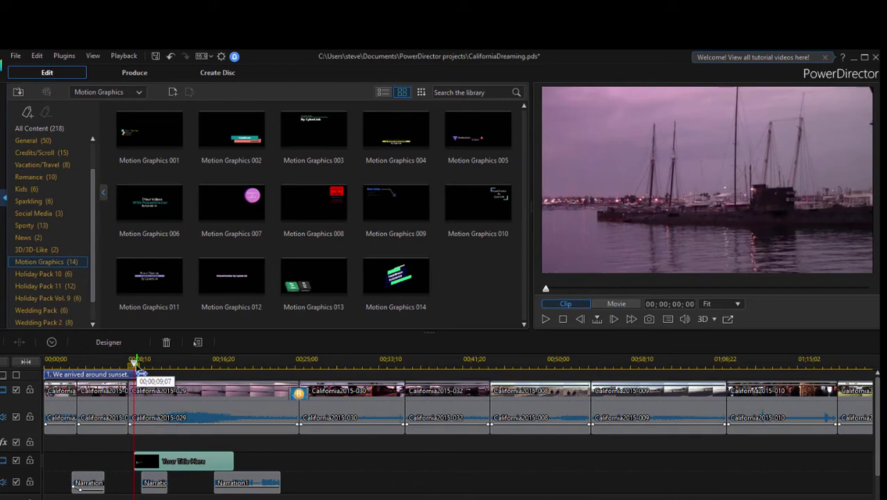
left_click_drag(137, 362, 171, 362)
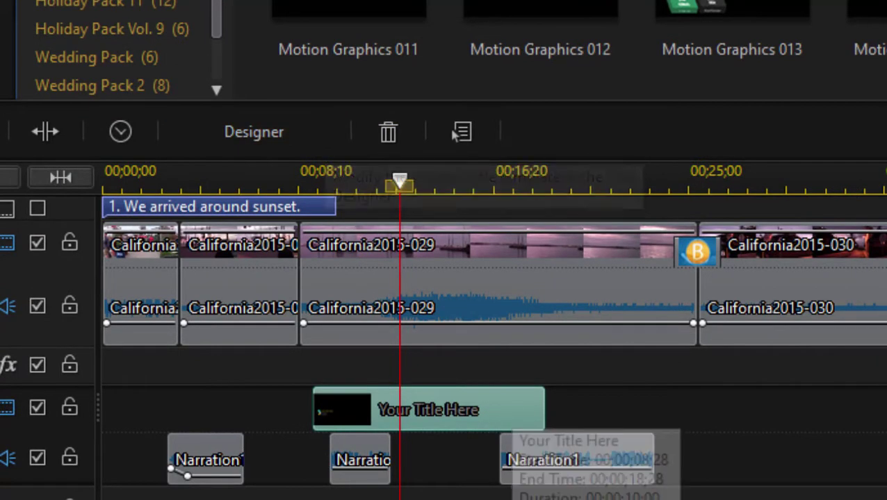
- Open the title in Title Designer, enlarge its graphic across the frame, and rewind the preview
double_click(431, 421)
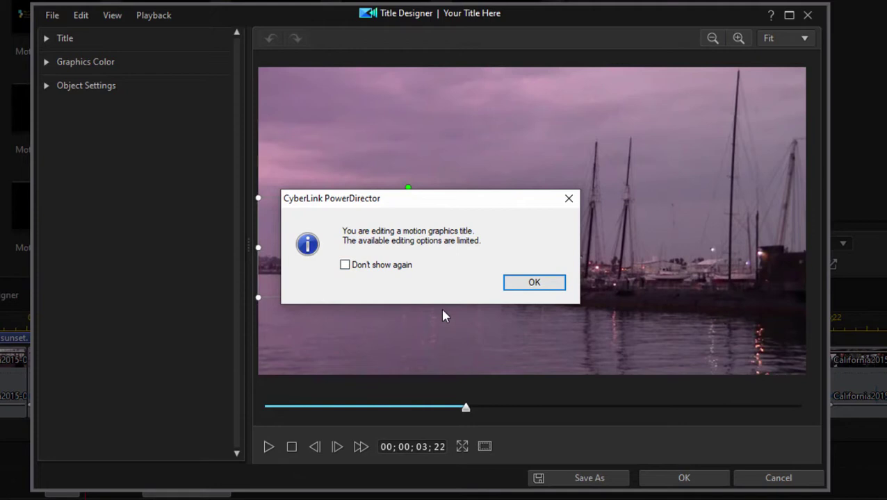
left_click(526, 284)
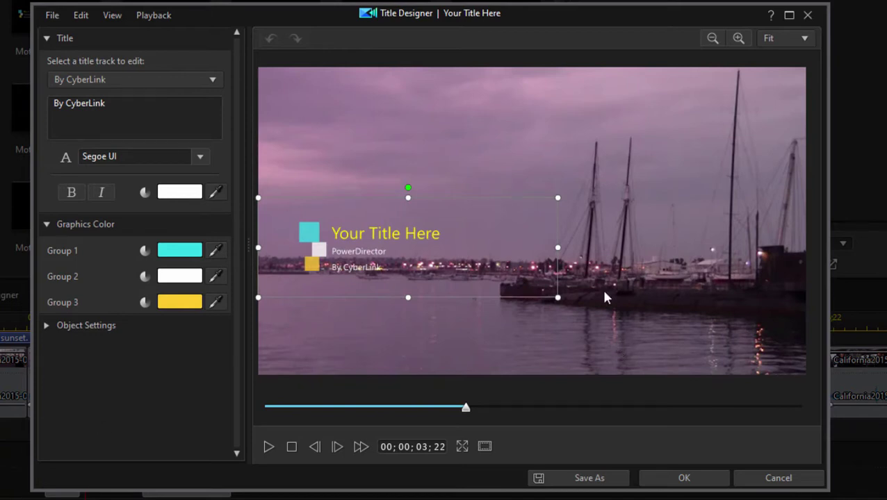
left_click_drag(563, 198, 840, 46)
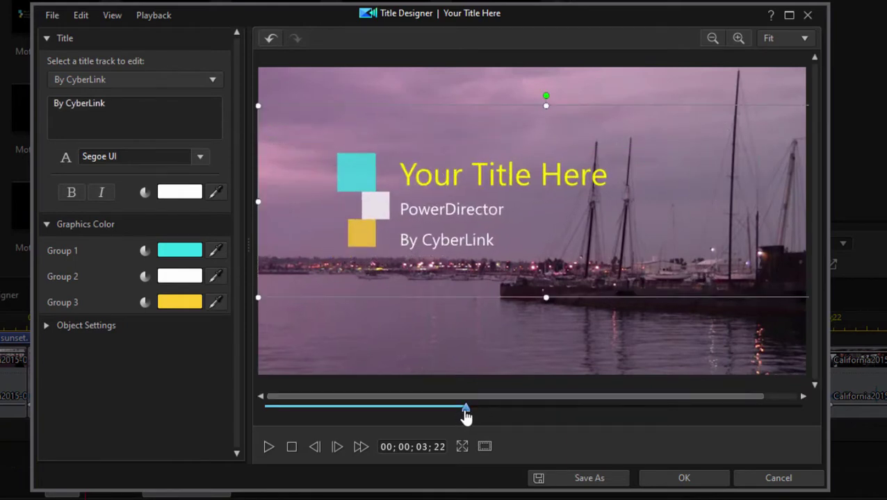
left_click_drag(464, 416, 196, 439)
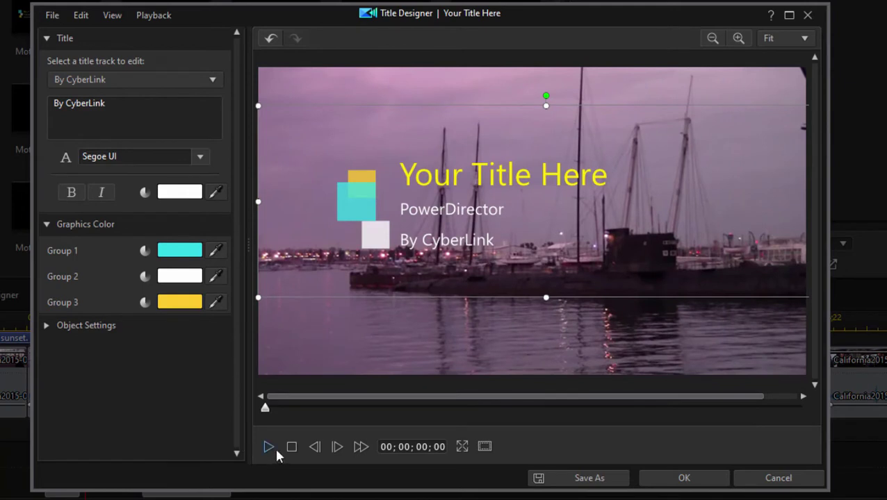
left_click(268, 447)
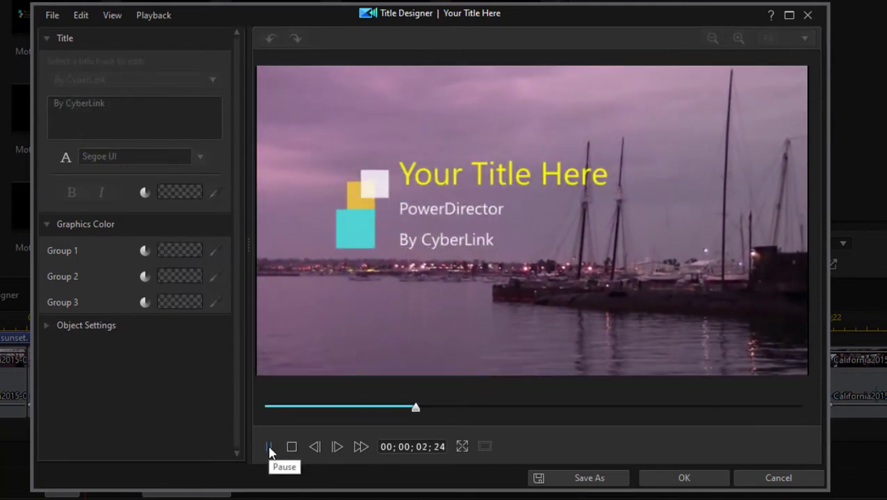
left_click(269, 447)
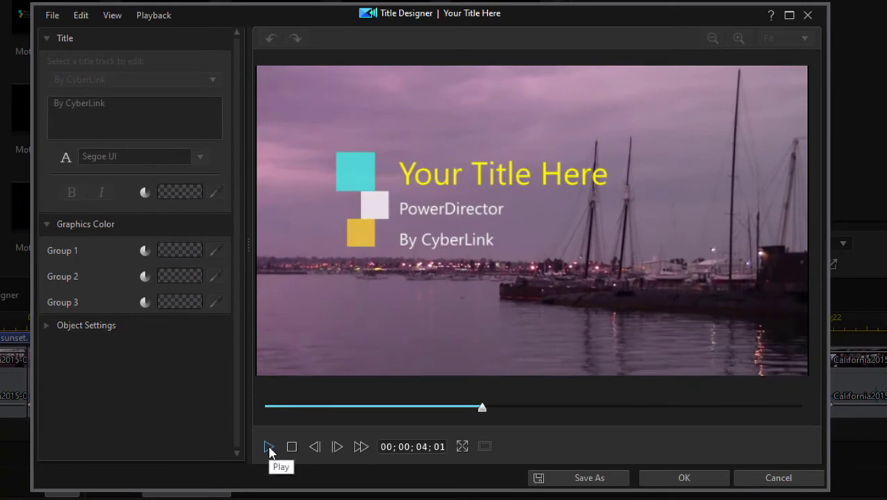
left_click(268, 447)
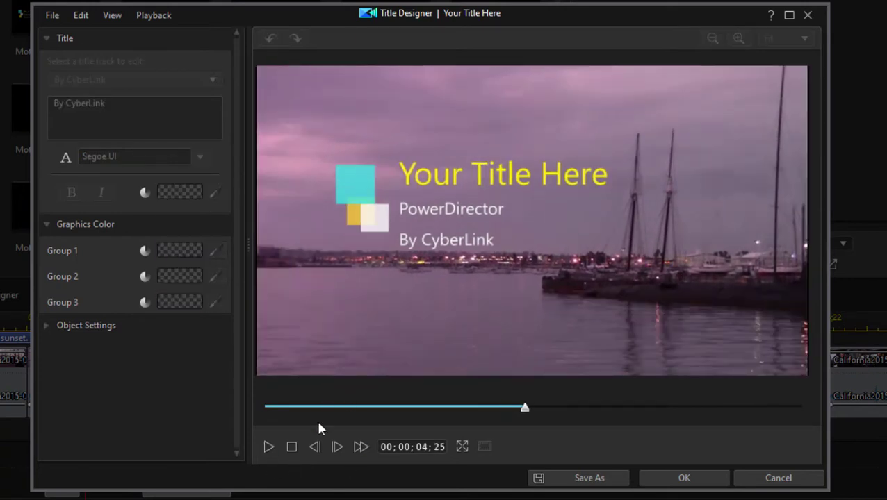
left_click(292, 449)
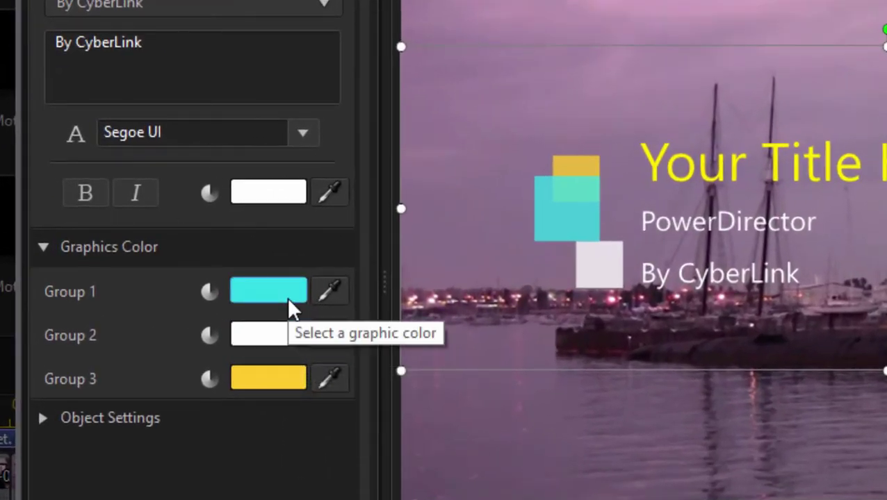
- Colour the graphic's squares: Group 1 bright green, Group 2 yellow, Group 3 pure red
left_click(269, 290)
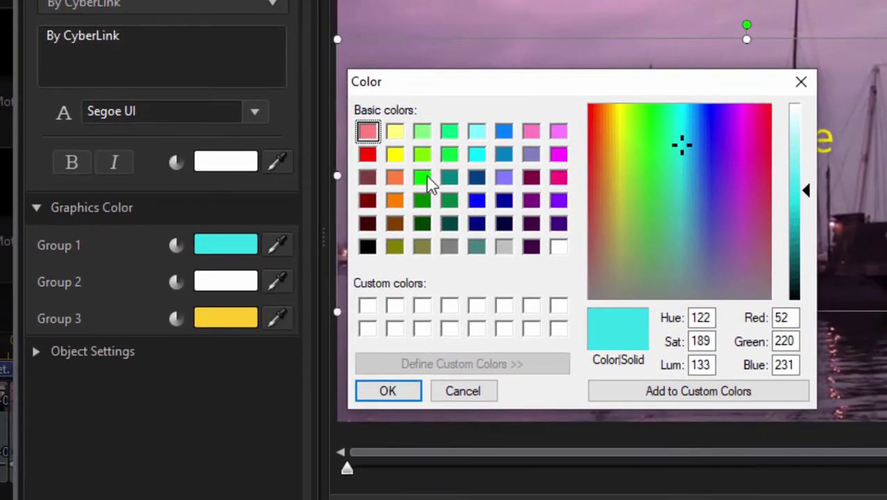
left_click(438, 183)
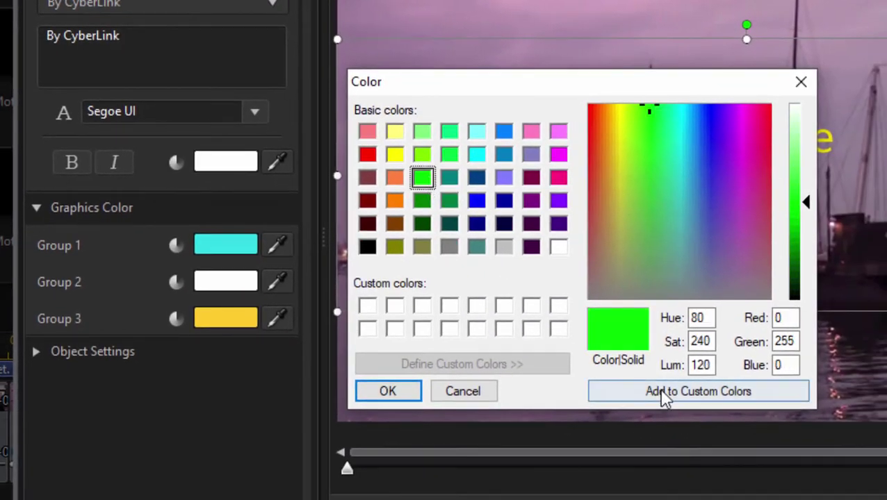
left_click(417, 392)
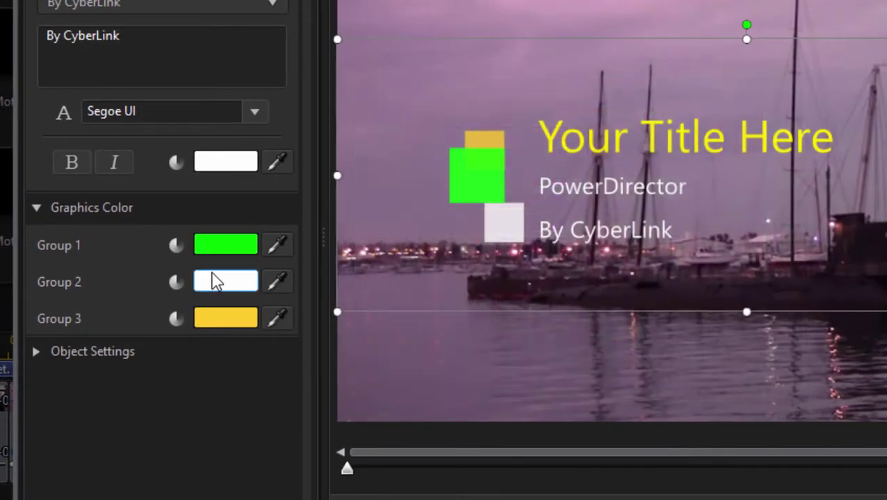
left_click(215, 281)
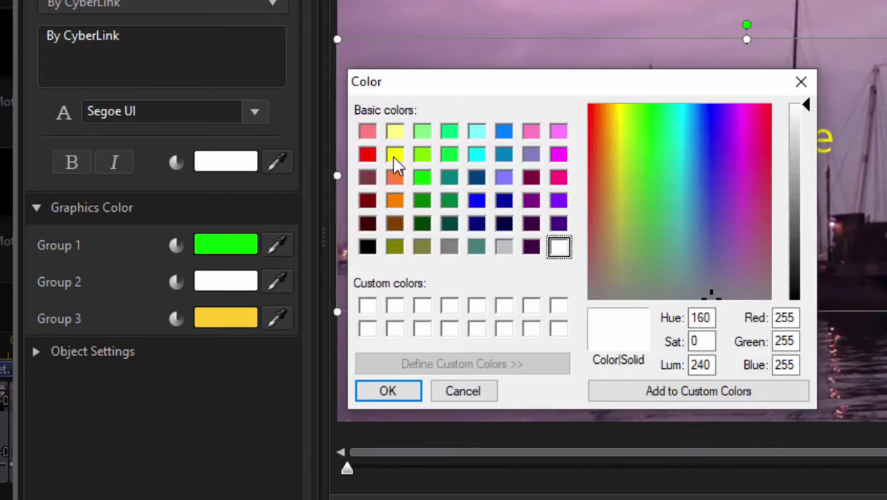
left_click(395, 157)
left_click(396, 395)
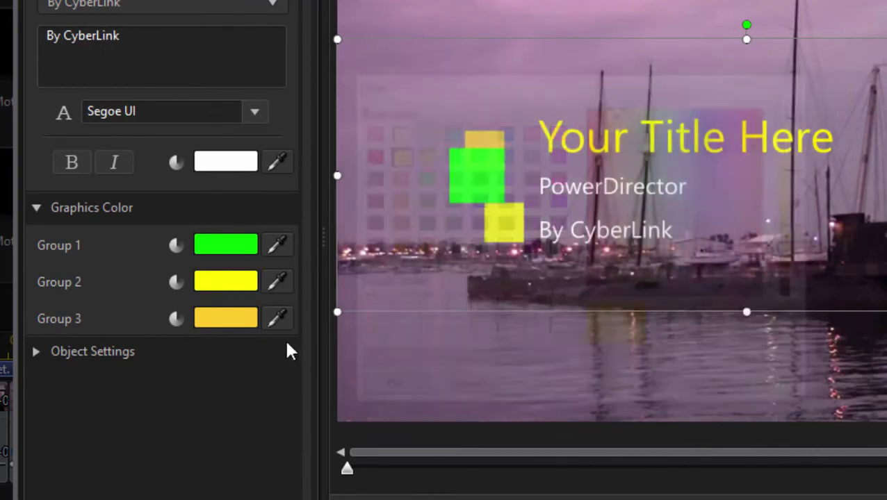
left_click(253, 324)
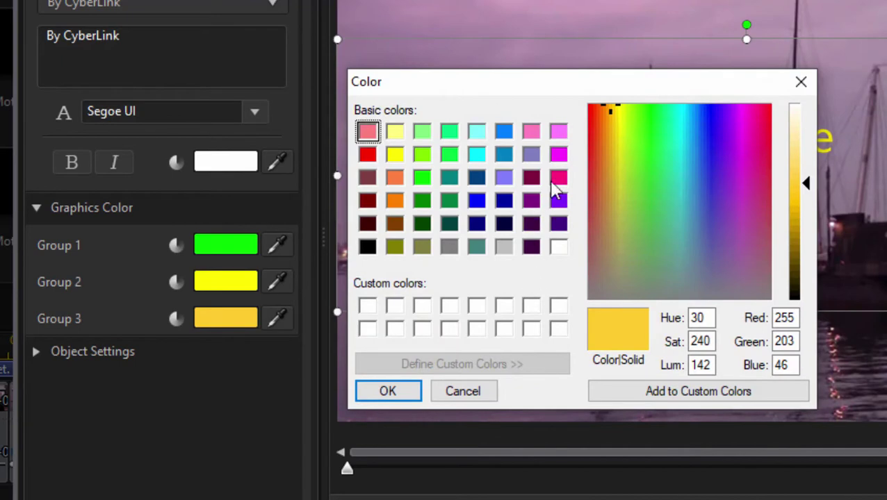
left_click(367, 156)
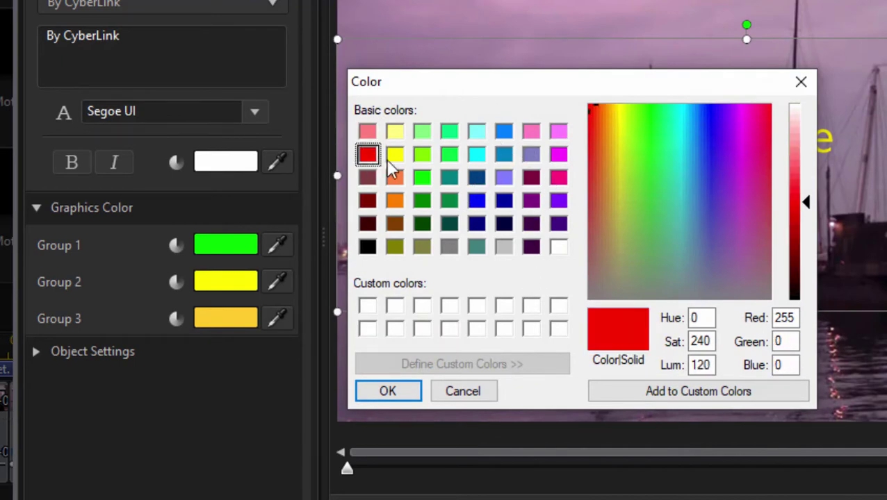
left_click(392, 393)
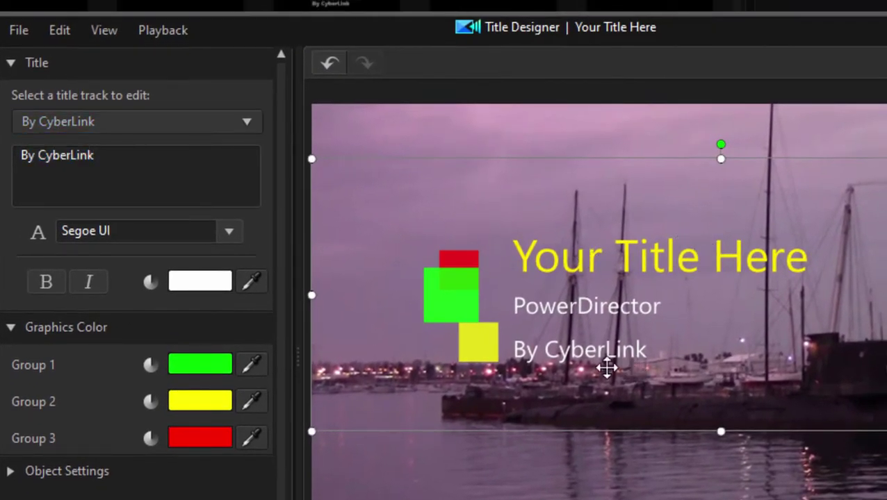
- Replace the 'Your Title Here' line with 'San Diego'
left_click(220, 120)
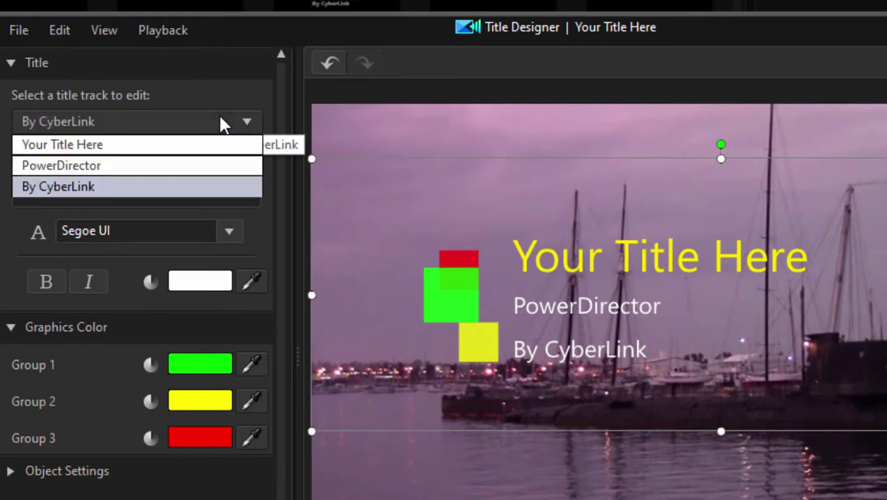
left_click(179, 157)
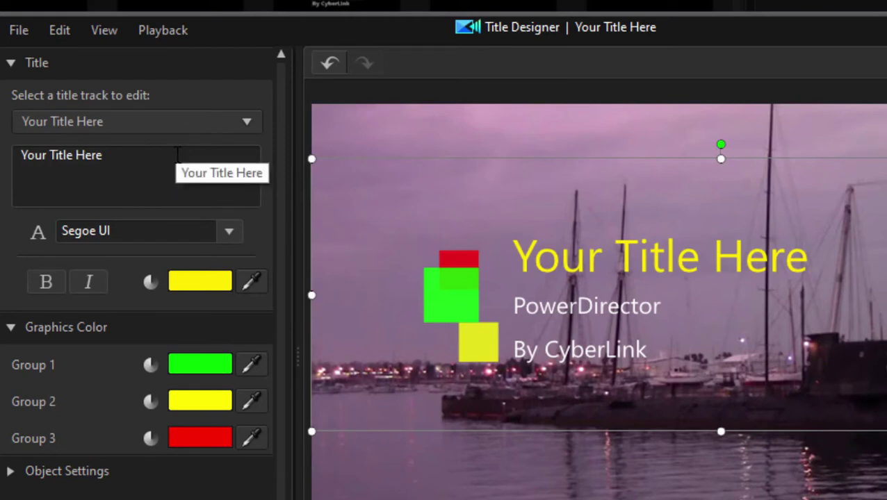
left_click(177, 154)
key("ctrl+a")
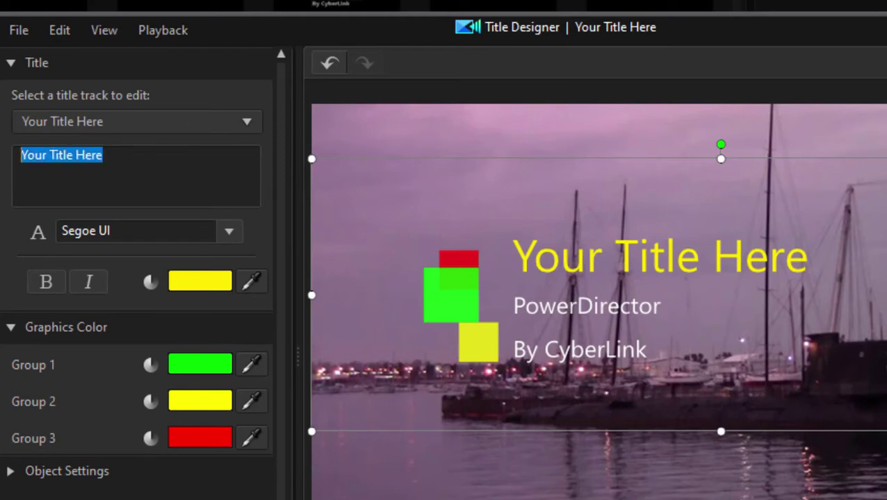
key("BackSpace")
type("San ")
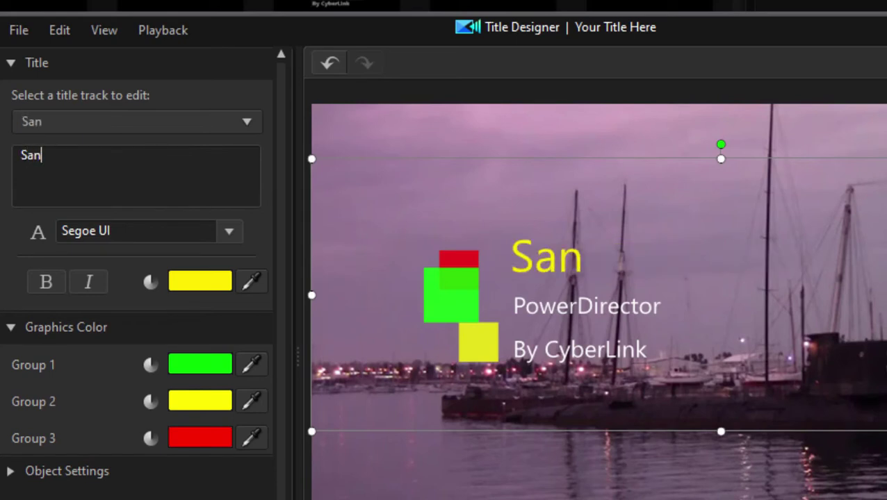
type("Diego")
- Replace the 'PowerDirector' line with 'On the Ocean'
left_click(244, 127)
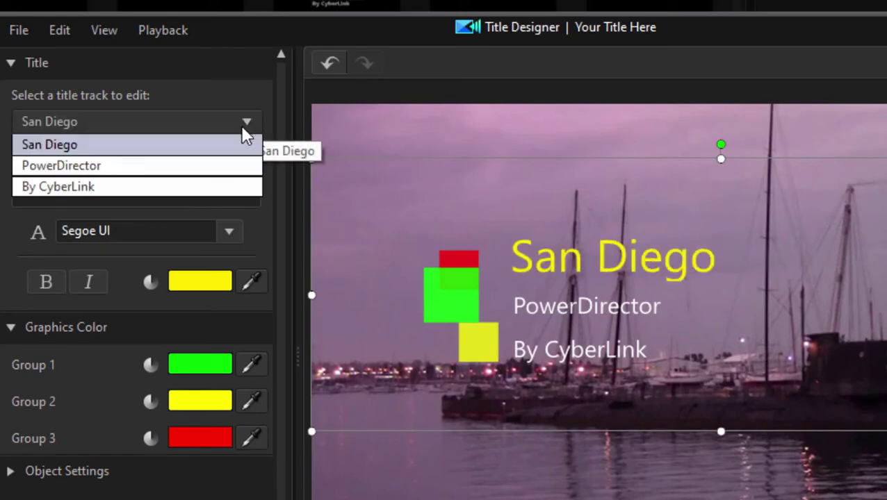
left_click(142, 165)
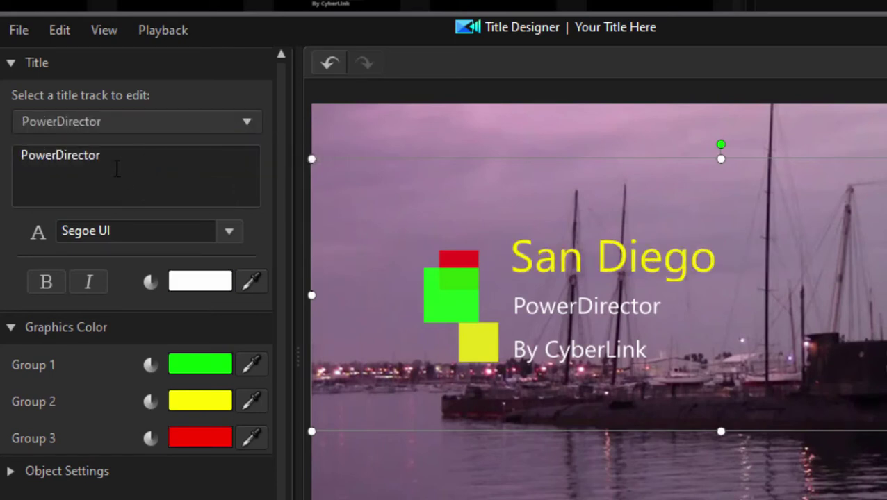
double_click(128, 155)
type("On the Ocean")
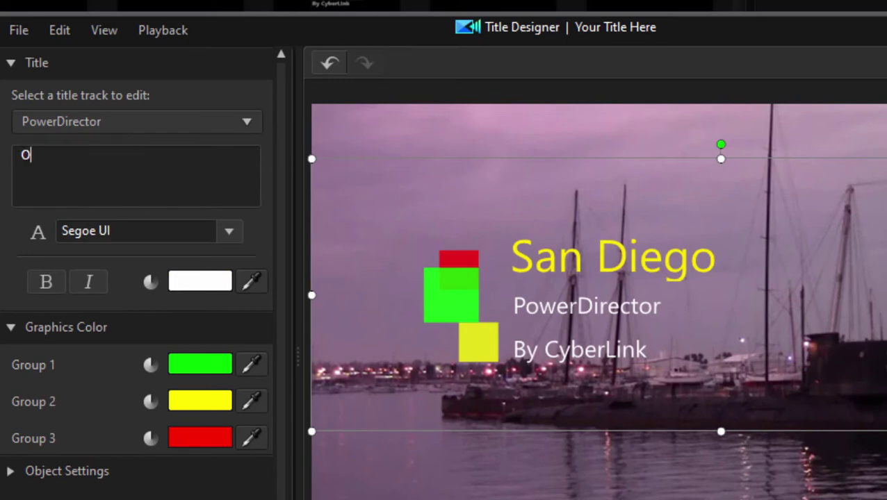
- Replace the 'By CyberLink' line with 'with' followed by the presenter's name
left_click(245, 119)
left_click(133, 185)
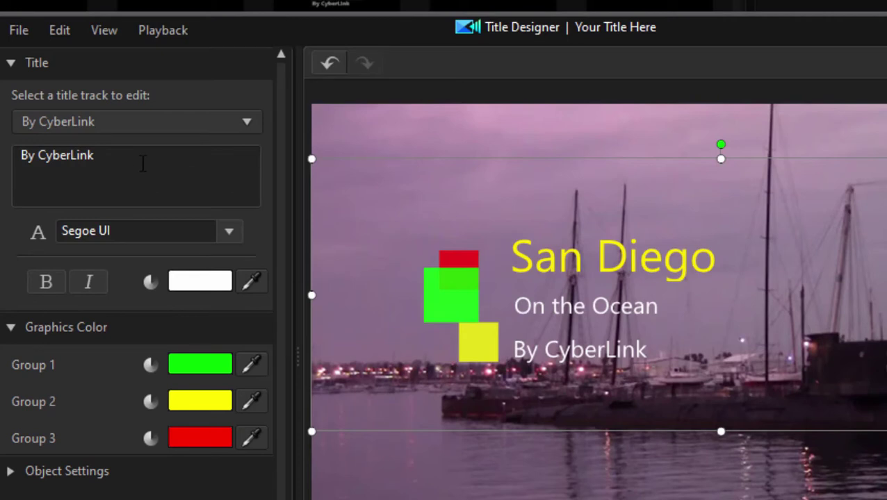
left_click_drag(95, 154, 20, 154)
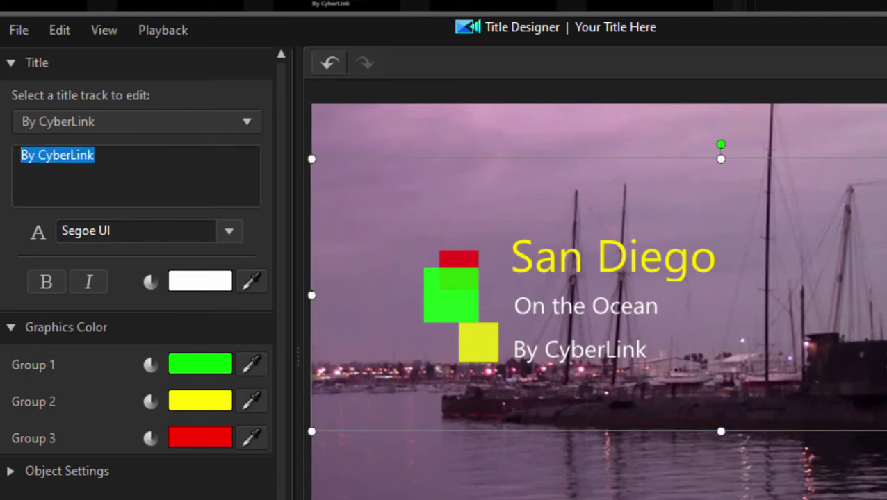
type("with Stev")
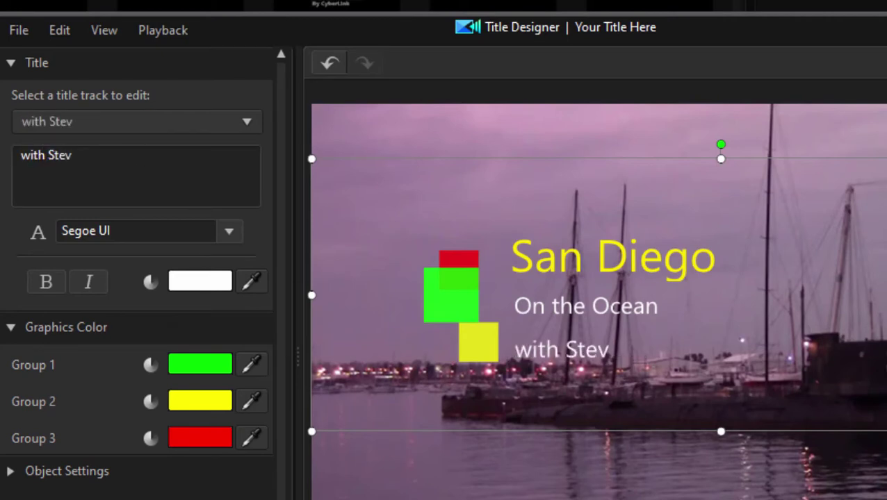
type("e Grisetti")
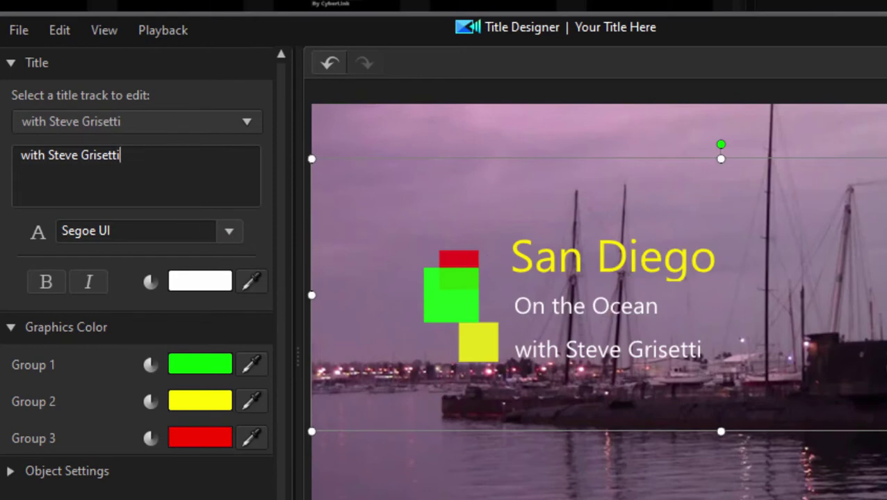
- Review the title's Object Settings position and scale, then apply the title and close Title Designer
left_click(12, 472)
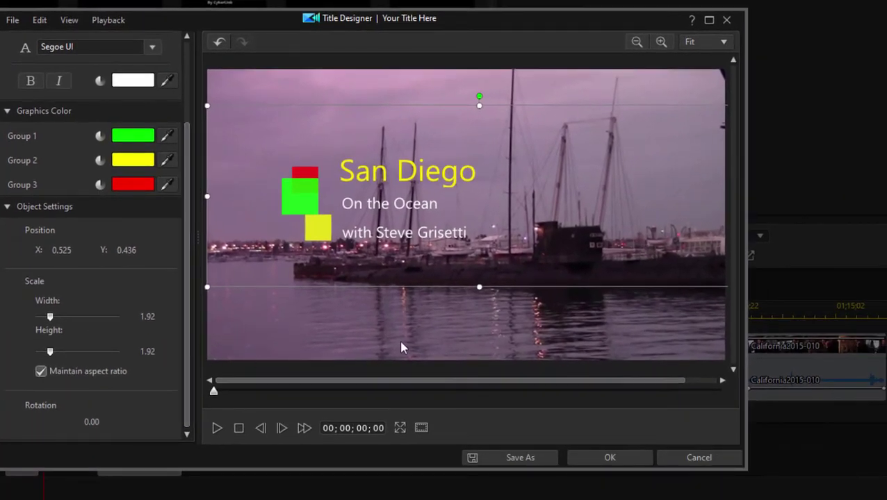
left_click(587, 456)
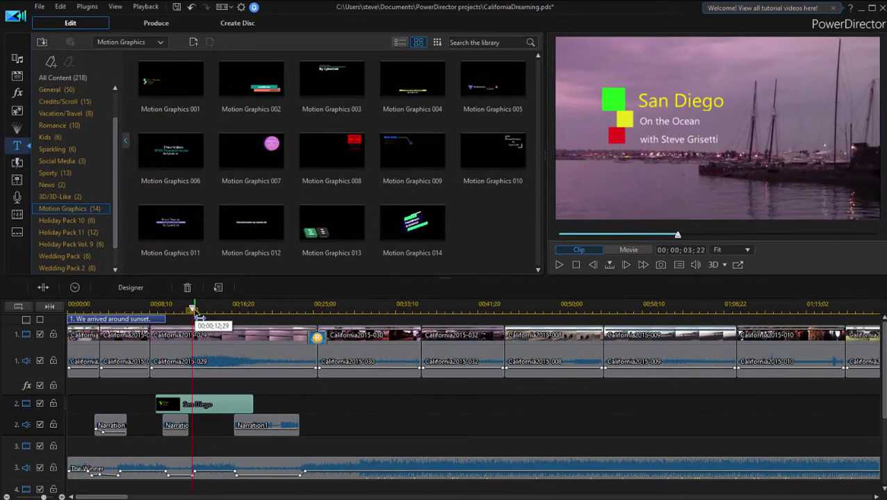
left_click_drag(198, 313, 154, 313)
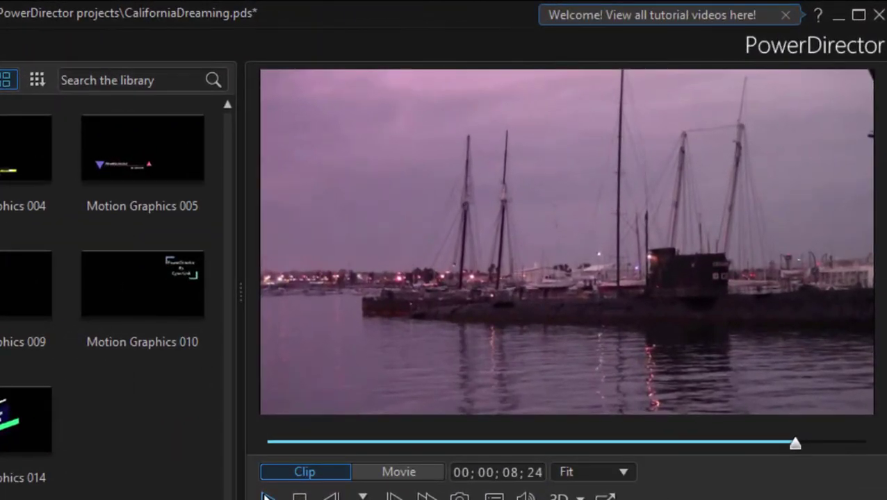
left_click(265, 495)
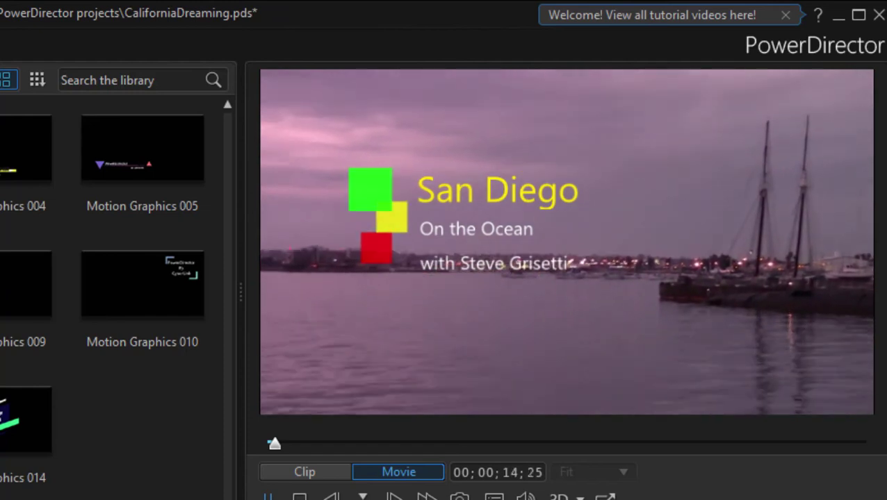
key("space")
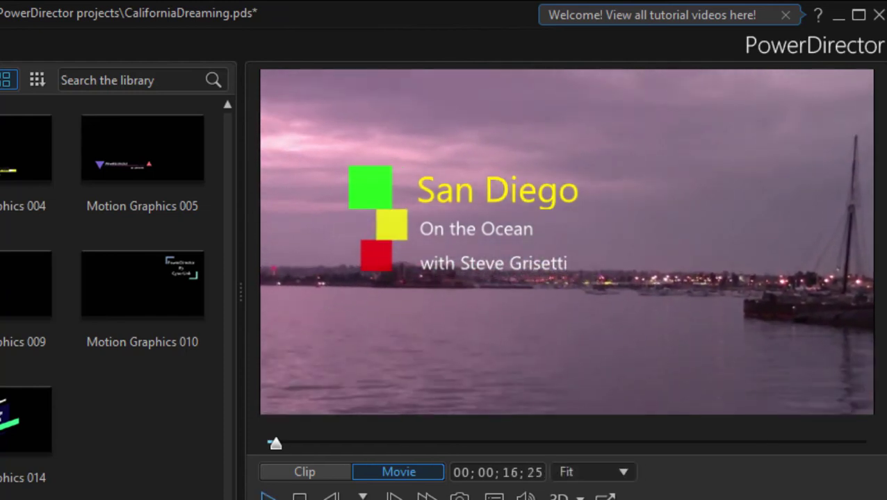